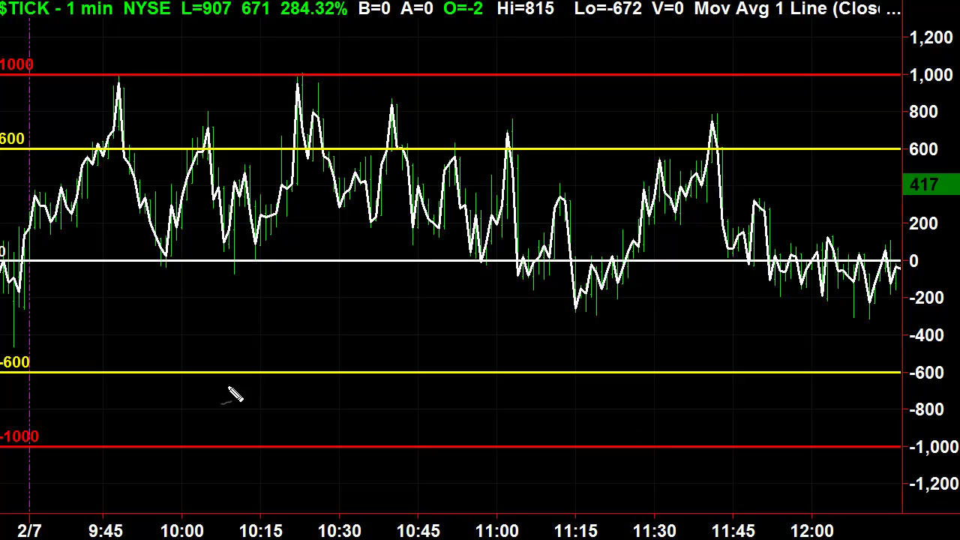
- Handwrite "$Tick" below the zero line of the chart and clear the writing
mouse_move(150, 311)
left_mouse_down()
mouse_move(132, 326)
mouse_move(172, 326)
mouse_move(197, 308)
mouse_move(195, 322)
left_mouse_up()
mouse_move(222, 300)
left_mouse_down()
mouse_move(216, 320)
mouse_move(230, 322)
left_mouse_up()
left_click_drag(241, 300, 242, 322)
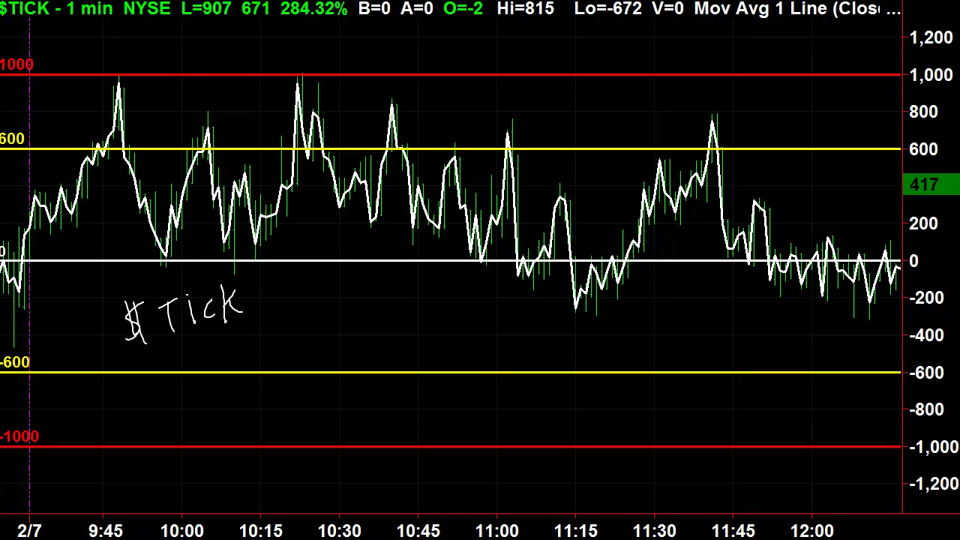
key("e")
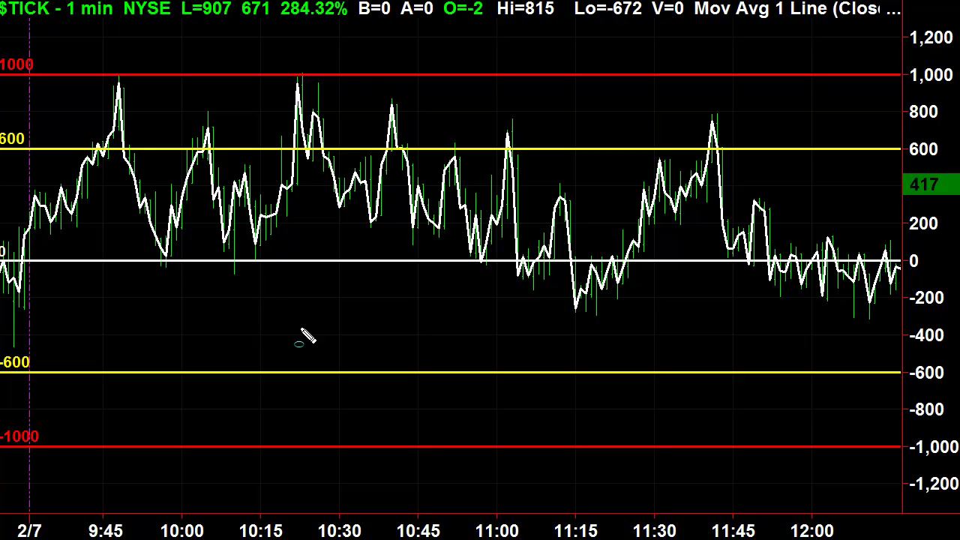
- Circle the first 2/7 spike at the 1000 line near 9:45 and handwrite "1ST +1000 FADE" above it
left_click_drag(99, 64, 141, 96)
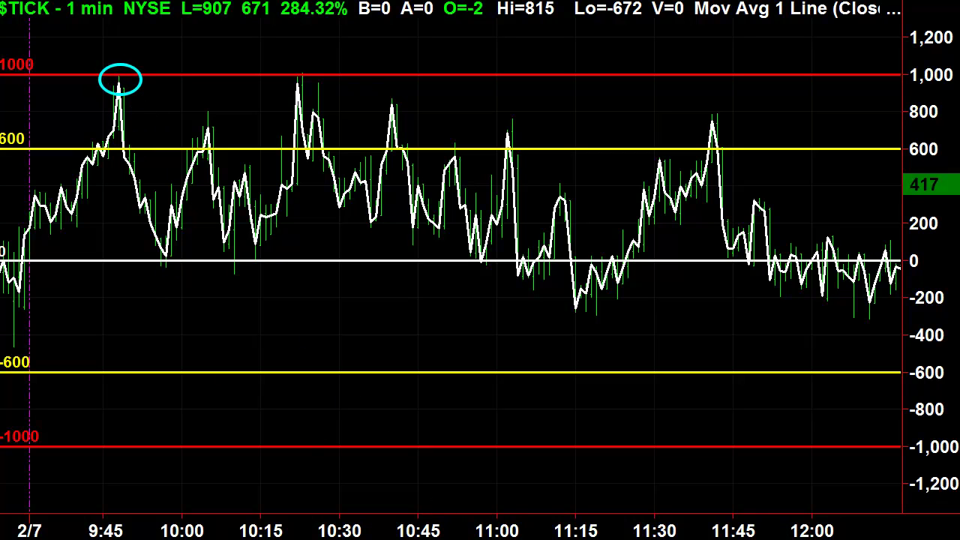
left_click_drag(96, 29, 102, 54)
left_click_drag(114, 36, 106, 54)
mouse_move(117, 32)
left_mouse_down()
mouse_move(119, 51)
mouse_move(201, 45)
mouse_move(228, 61)
mouse_move(262, 58)
left_mouse_up()
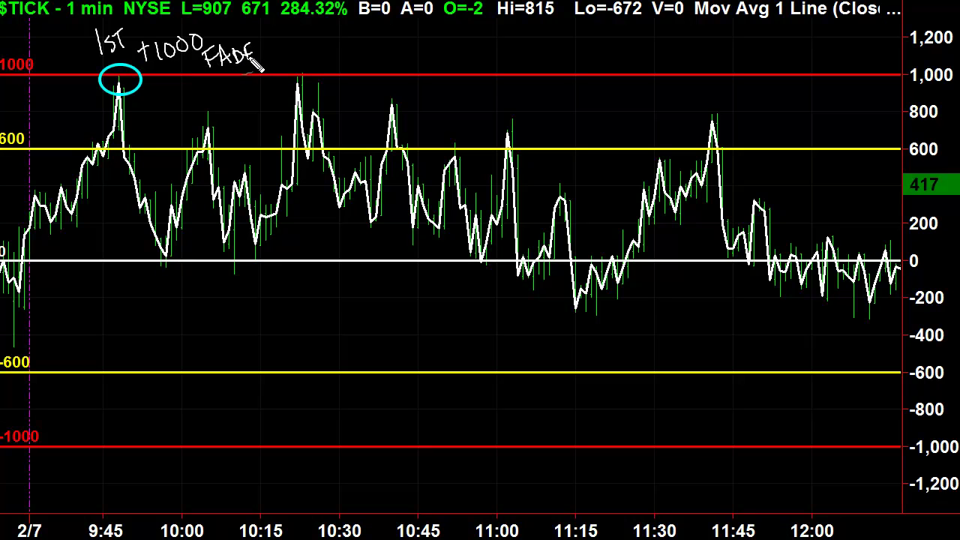
- Mark the -1000 line near 10:15 with "BUY" and handwrite "Short" beside the circled +1000 spike
mouse_move(242, 445)
left_mouse_down()
mouse_move(266, 447)
mouse_move(255, 477)
mouse_move(292, 465)
mouse_move(291, 478)
left_mouse_up()
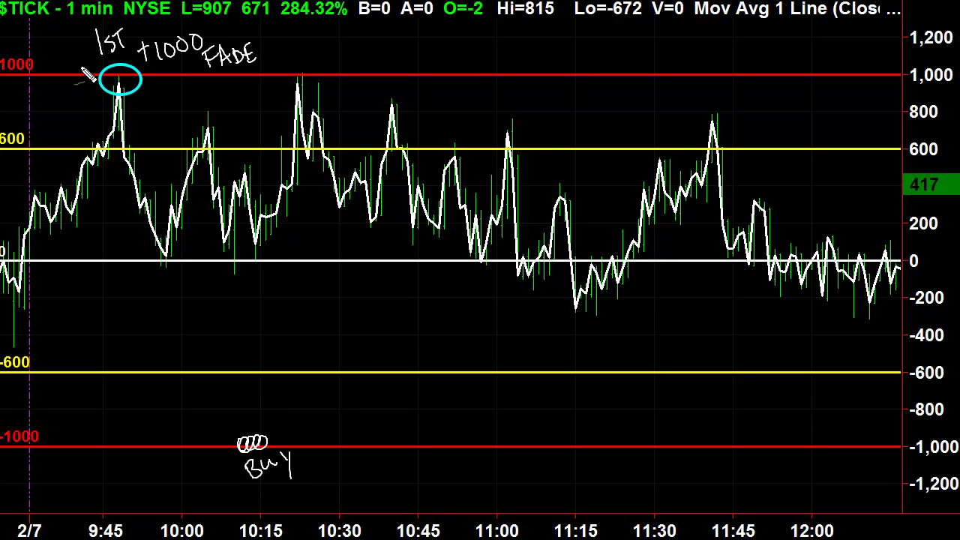
mouse_move(78, 59)
left_mouse_down()
mouse_move(69, 73)
mouse_move(119, 60)
mouse_move(121, 73)
left_mouse_up()
left_click_drag(116, 63, 132, 59)
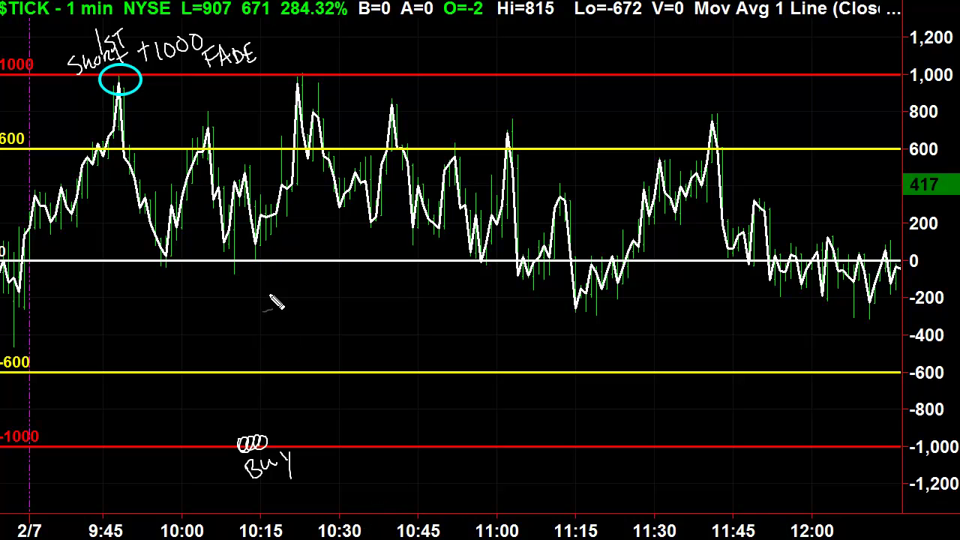
- Handwrite "2ND +1000" above the second spike to the 1000 line and mark its peak
mouse_move(285, 51)
left_mouse_down()
mouse_move(298, 63)
mouse_move(321, 50)
mouse_move(333, 58)
mouse_move(347, 42)
left_mouse_up()
mouse_move(340, 36)
left_mouse_down()
mouse_move(341, 51)
mouse_move(352, 49)
left_mouse_up()
left_click_drag(363, 36, 384, 34)
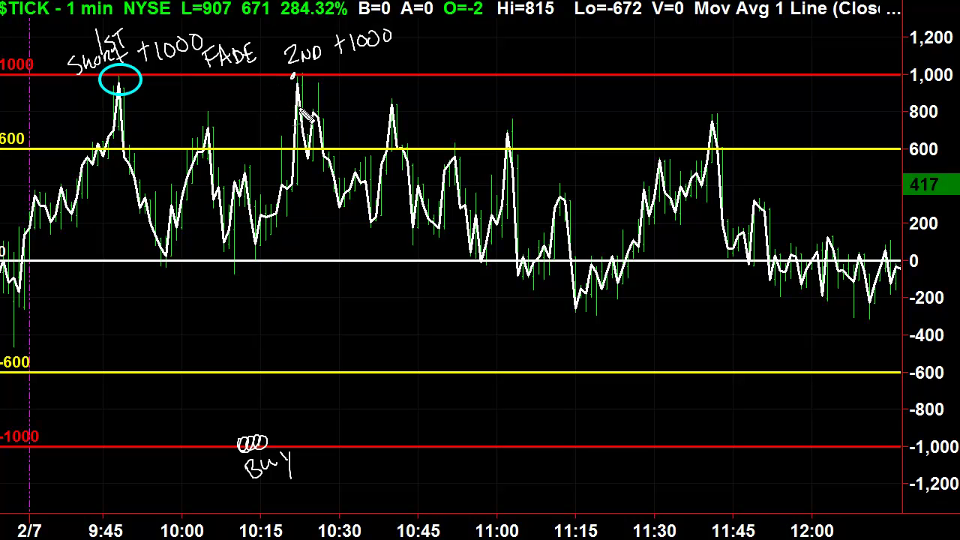
- Number the two pullbacks after the second spike 1 and 2, and point to the second one with an arrow labelled "LONG"
mouse_move(312, 165)
left_mouse_down()
mouse_move(301, 162)
mouse_move(312, 160)
mouse_move(307, 177)
mouse_move(327, 163)
left_mouse_up()
mouse_move(345, 127)
left_mouse_down()
mouse_move(336, 147)
mouse_move(351, 125)
mouse_move(375, 126)
left_mouse_up()
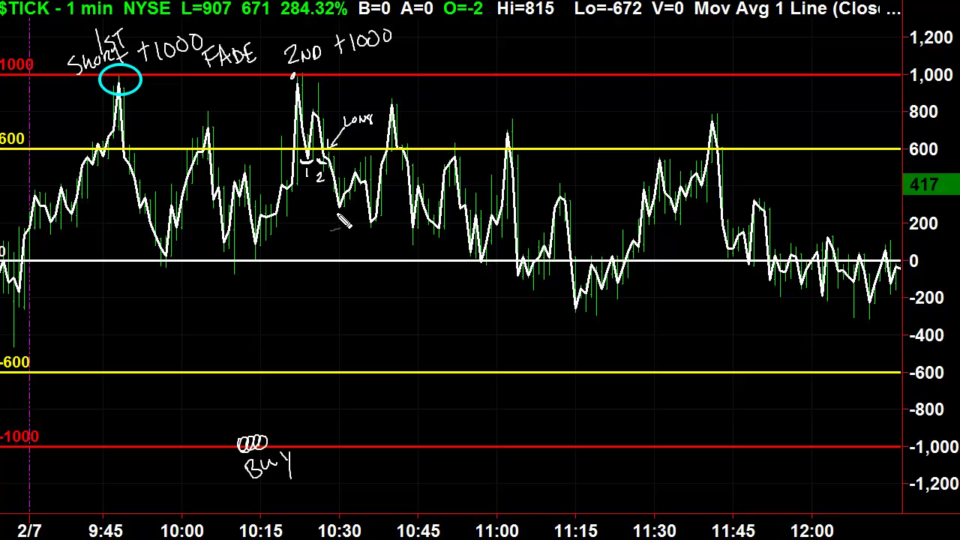
left_click_drag(333, 213, 334, 224)
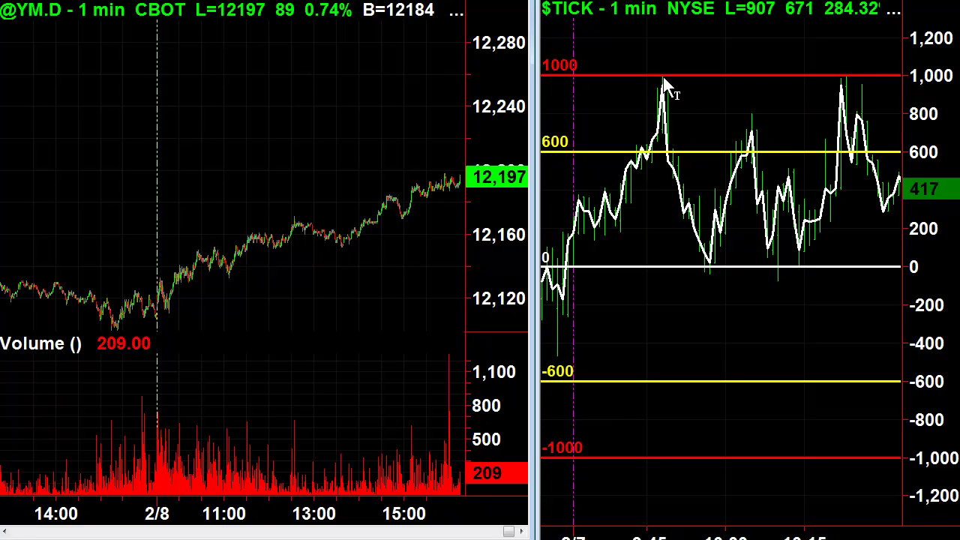
left_click(664, 225)
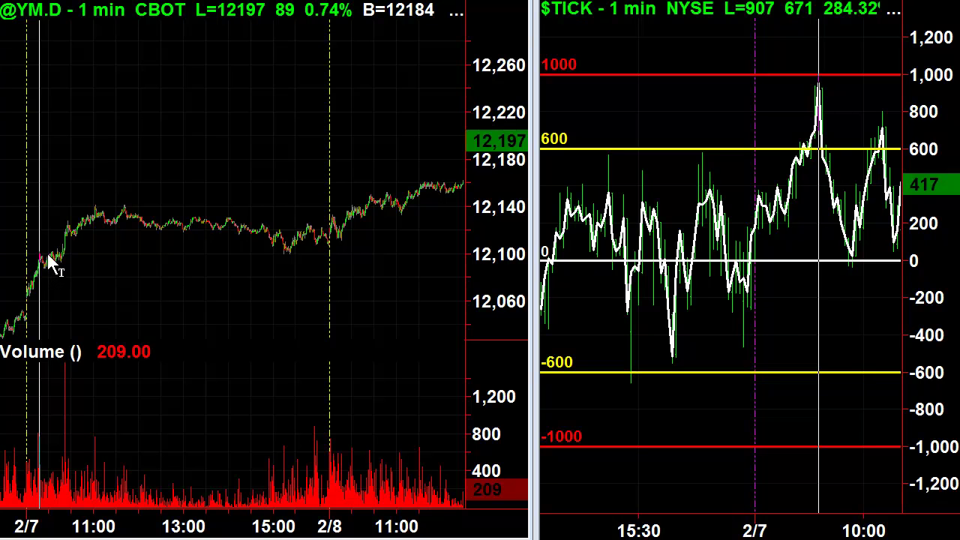
left_click(39, 294)
key("Up")
key("Up")
key("Up")
key("Up")
key("Up")
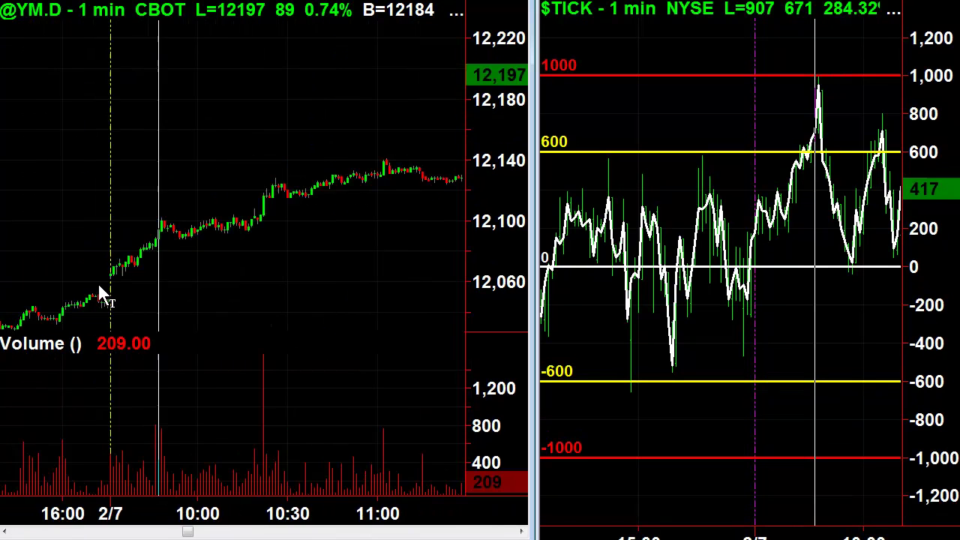
scroll(259, 255, "up", 1)
left_click_drag(834, 41, 819, 47)
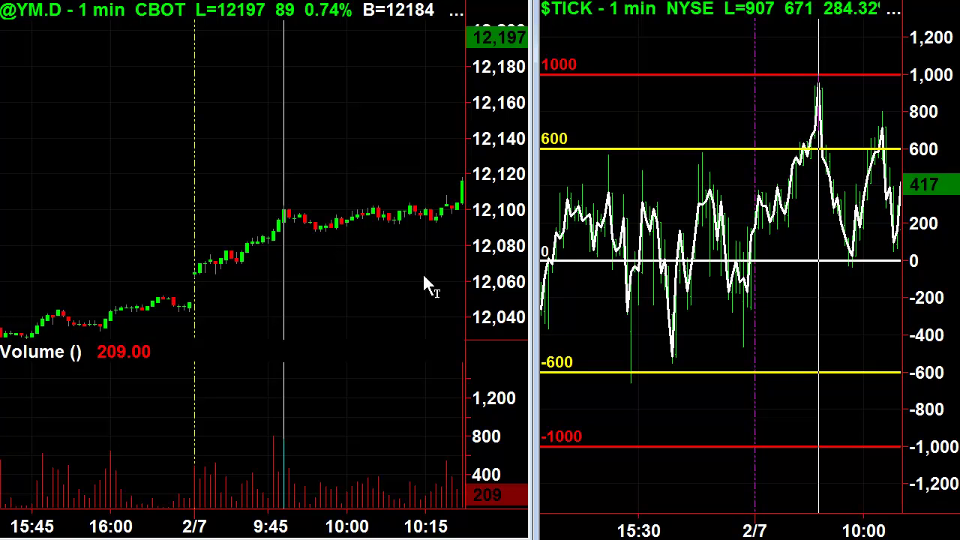
- Step the crosshair forward through both charts to the pullback after the second +1000 $TICK spike, just before 10:30
key("Right")
key("Right")
key("Right")
key("Right")
key("Right")
key("Right")
key("Right")
key("Right")
key("Right")
key("Right")
key("Right")
key("Right")
key("Right")
key("Right")
key("Right")
key("Right")
key("Right")
key("Right")
key("Right")
key("Right")
scroll(816, 150, "down", 3)
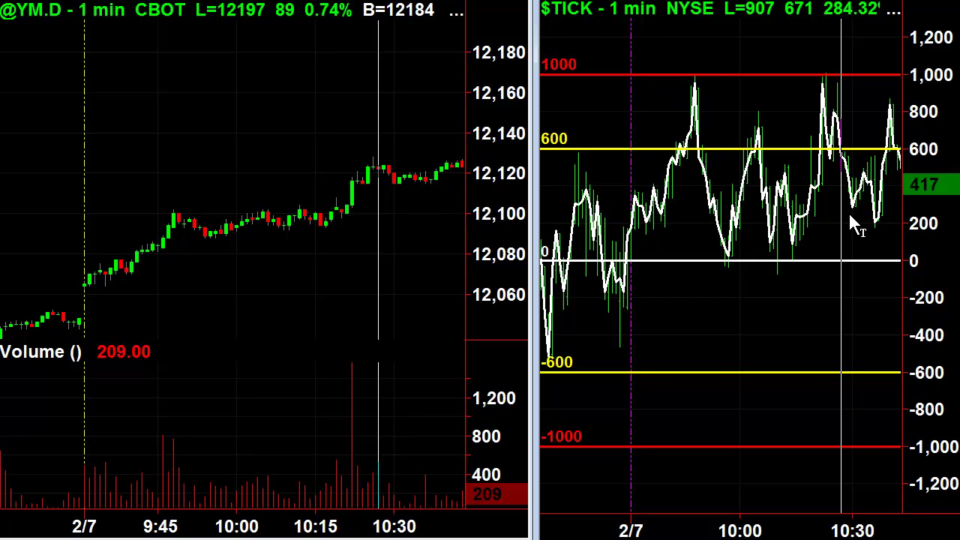
key("Right")
key("Right")
key("Right")
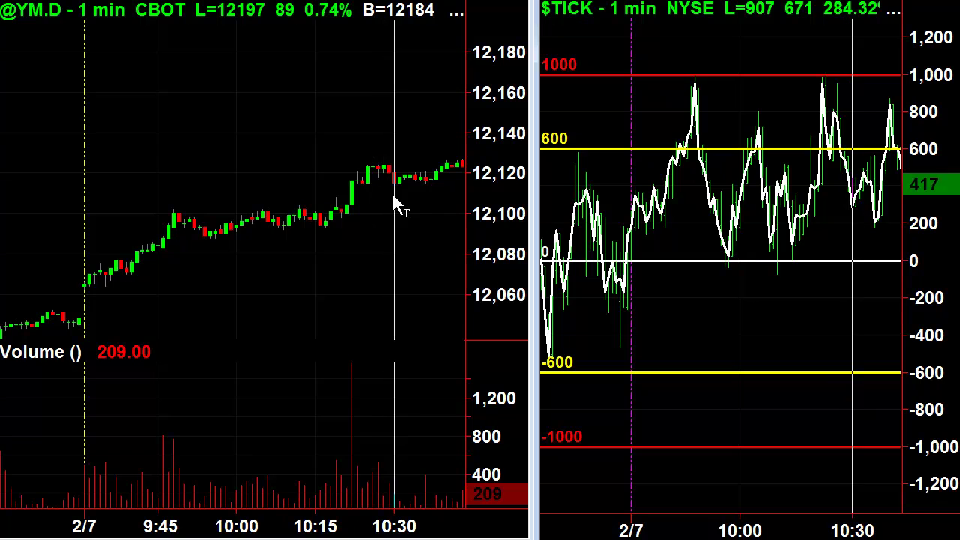
key("Right")
key("Right")
key("Right")
key("Right")
key("Right")
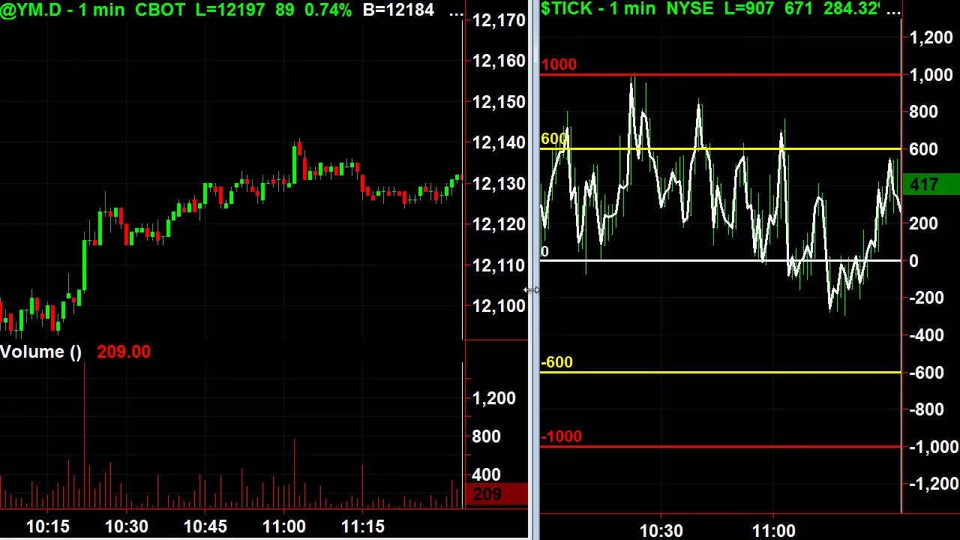
- Expand the $TICK chart across the full width and tighten its bar spacing to show the whole 2/8 session
left_click_drag(535, 285, 2, 291)
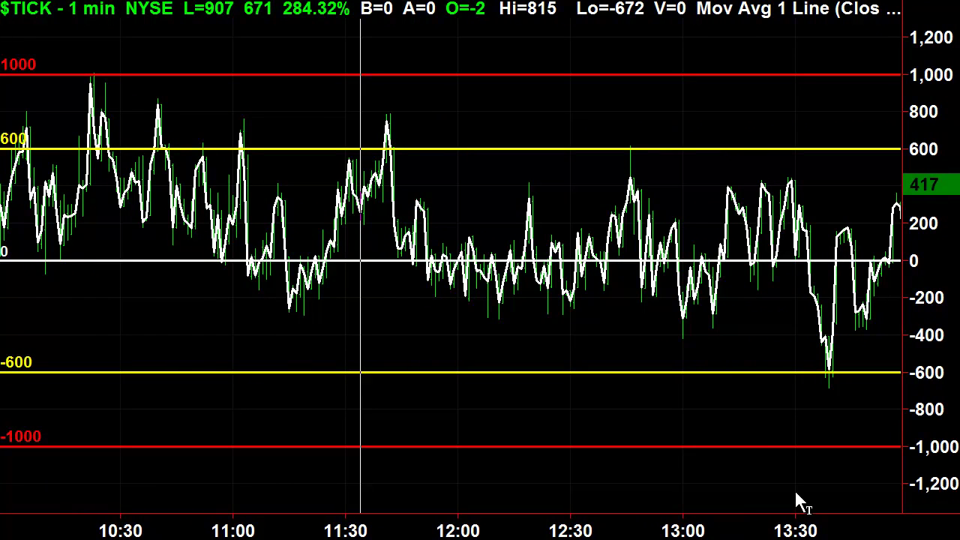
left_click_drag(803, 326, 951, 323)
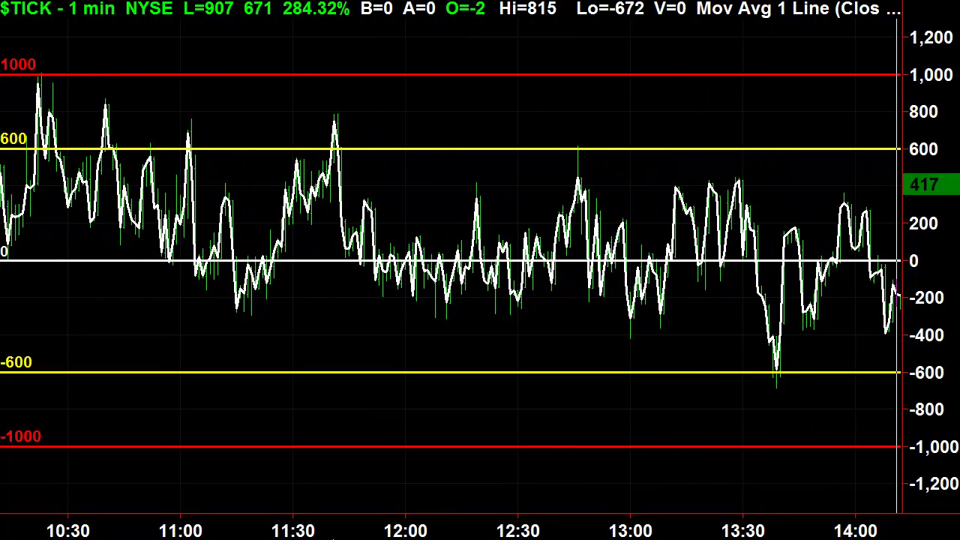
scroll(896, 289, "right", 10)
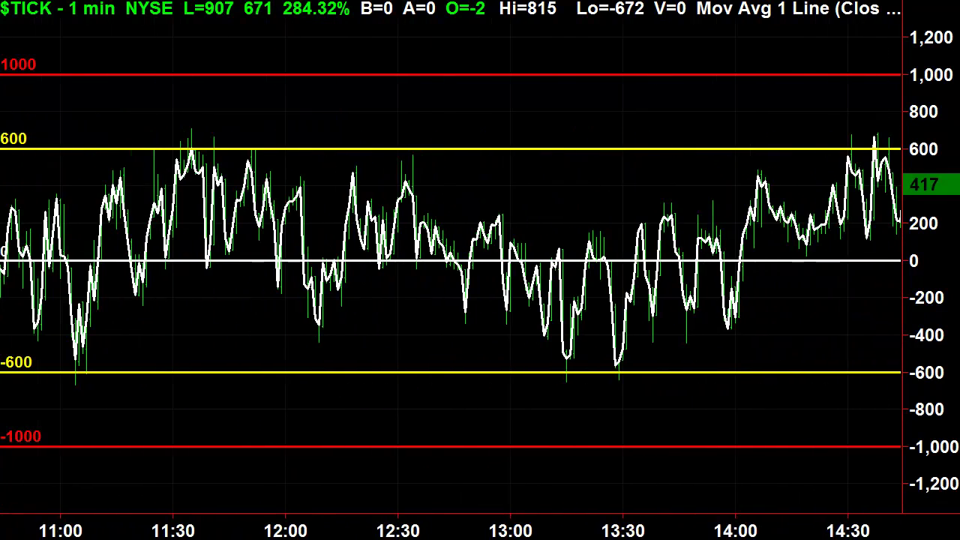
left_click(447, 130)
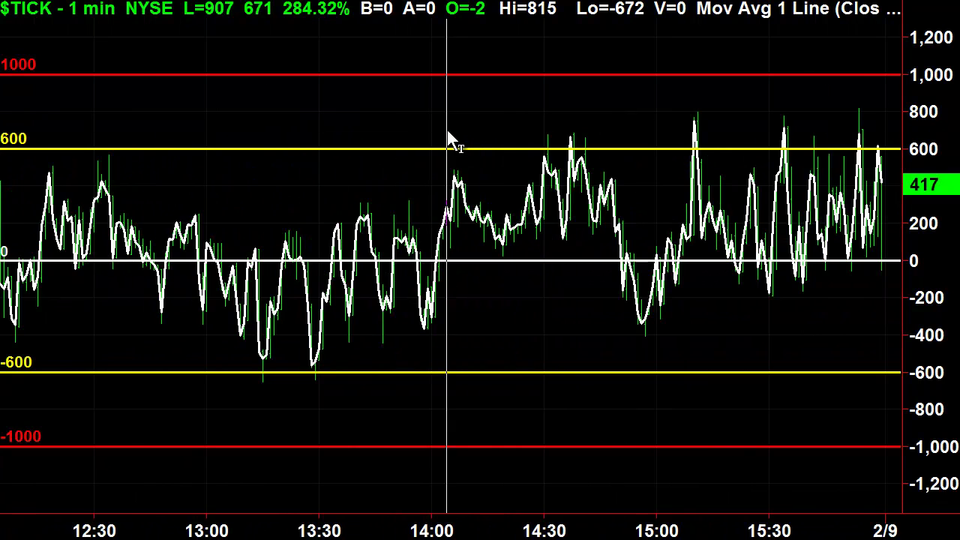
key("Down")
key("Down")
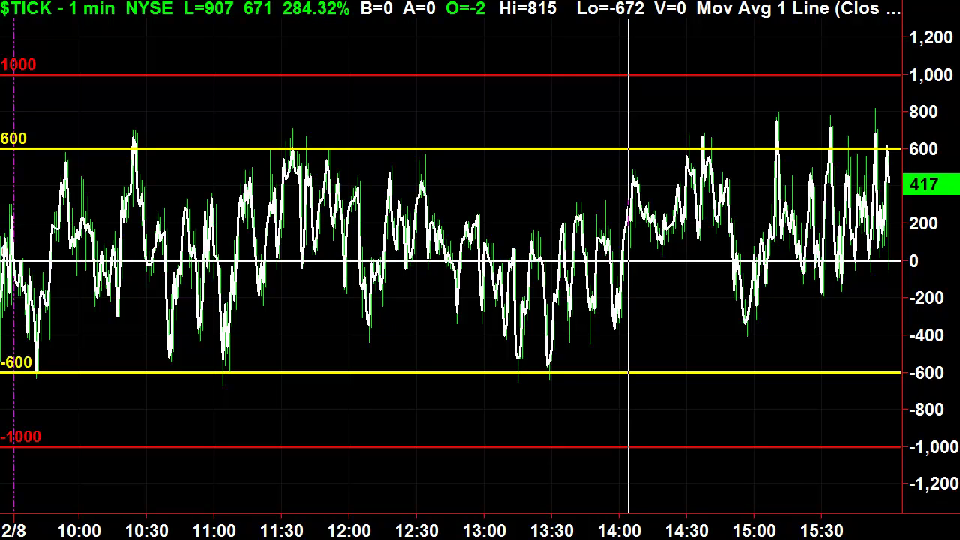
- Circle the 2/8 $TICK extremes along the 600 line from before 10:00 to 13:00 and along the -600 line to about 13:45
mouse_move(45, 128)
left_mouse_down()
mouse_move(405, 132)
mouse_move(481, 177)
left_mouse_up()
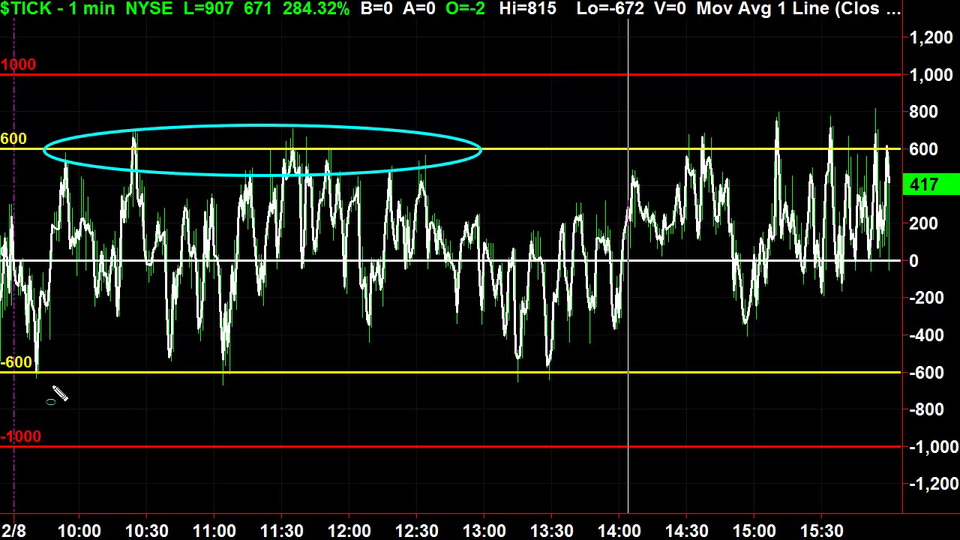
left_click_drag(23, 359, 582, 396)
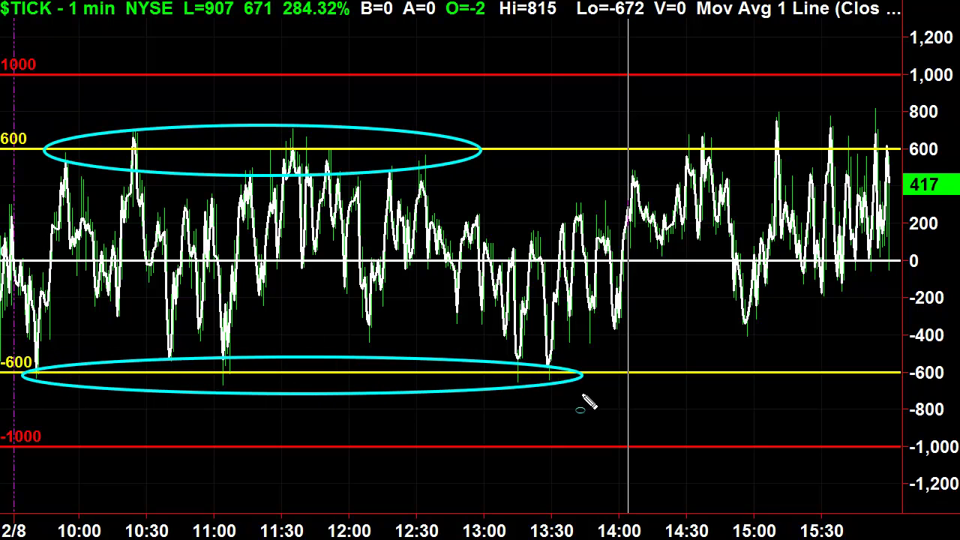